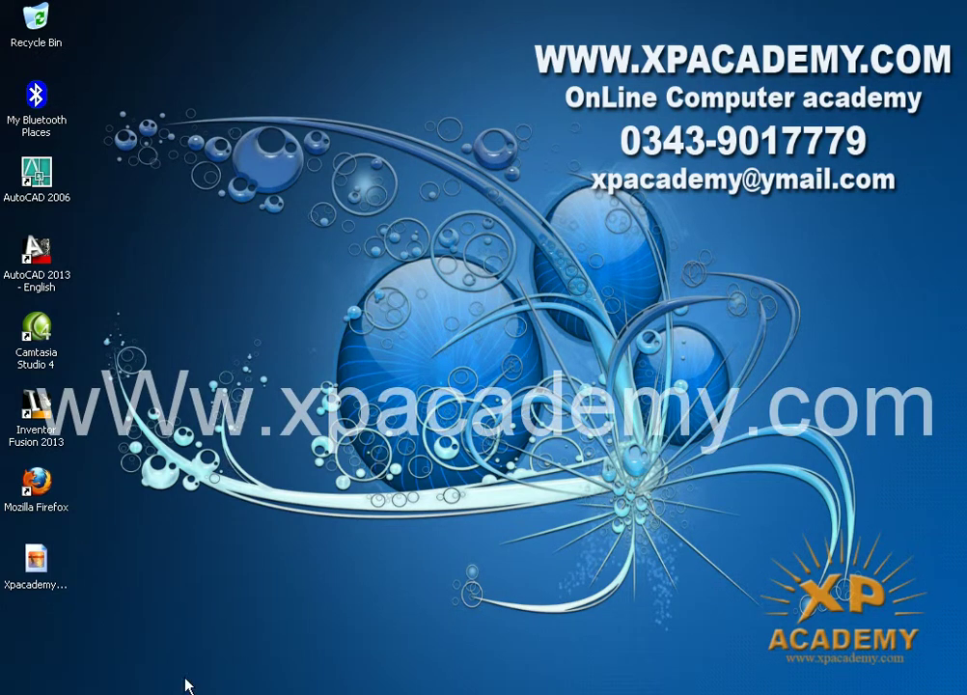
Open the Xpacademy image in Picture and Fax Viewer and maximize its window to full screen.
{"action": "double_click", "coordinate": [36, 561]}
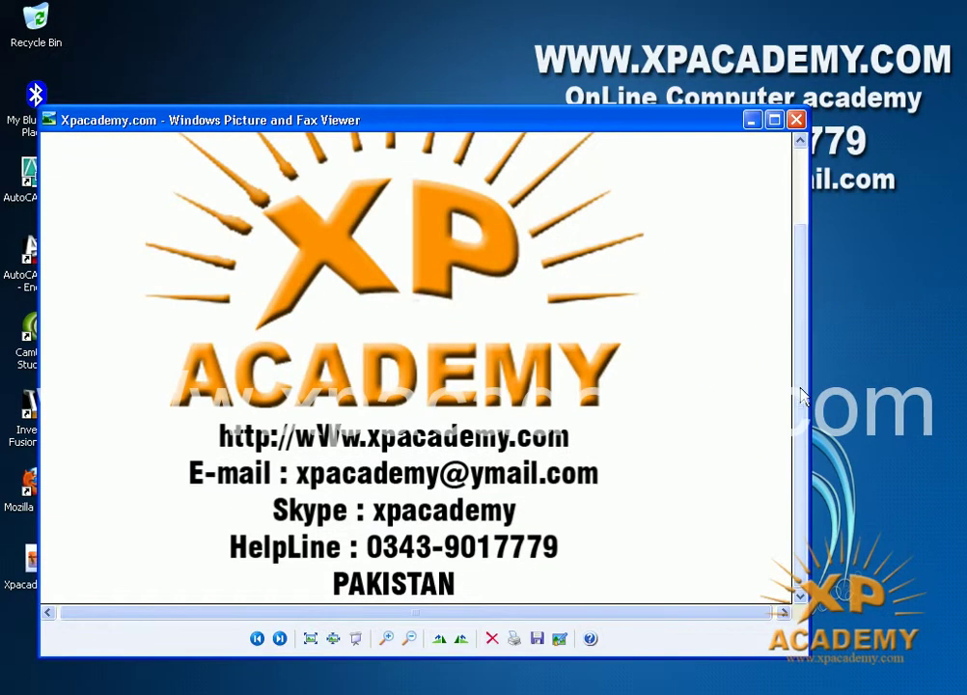
{"action": "mouse_move", "coordinate": [378, 118]}
{"action": "left_mouse_down"}
{"action": "mouse_move", "coordinate": [288, 60]}
{"action": "mouse_move", "coordinate": [475, 9]}
{"action": "mouse_move", "coordinate": [365, 126]}
{"action": "mouse_move", "coordinate": [424, 10]}
{"action": "left_mouse_up"}
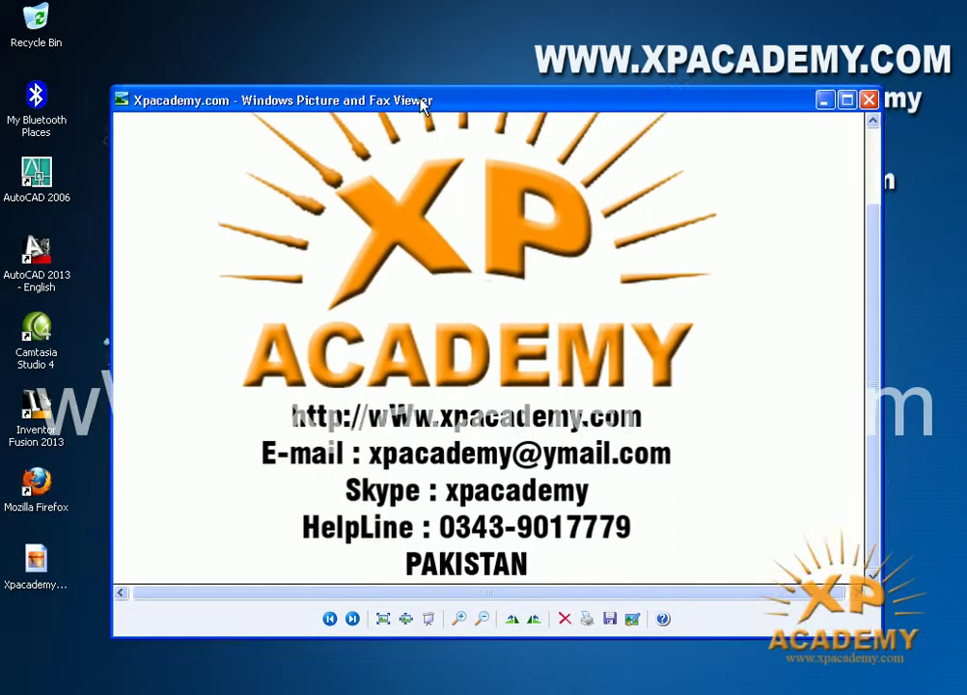
{"action": "left_click", "coordinate": [818, 11]}
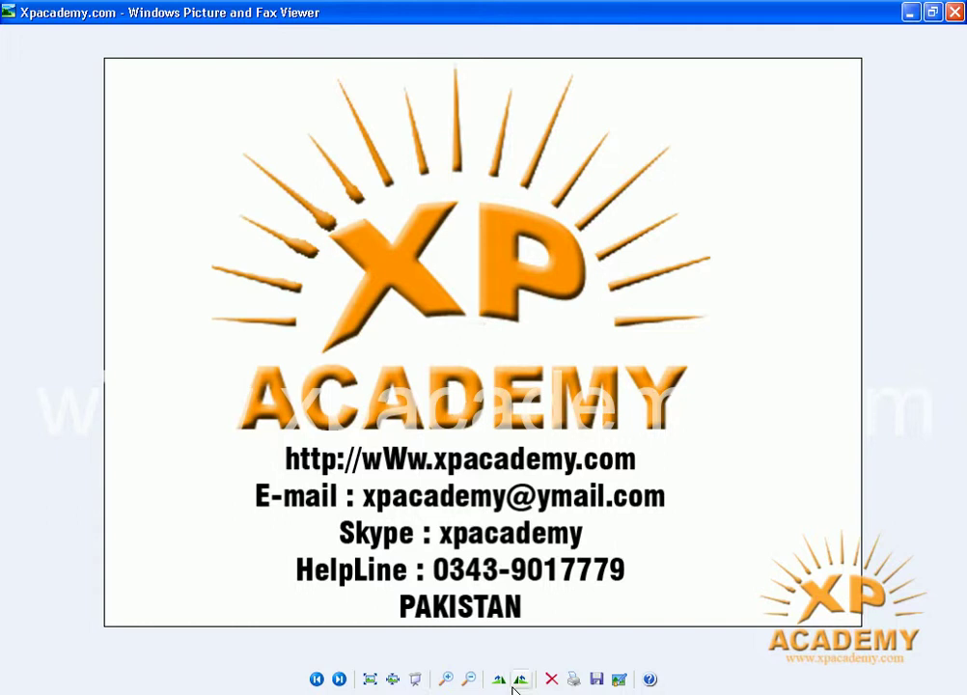
Close the Xpacademy image viewer with Alt+F4.
{"action": "key", "text": "alt+F4"}
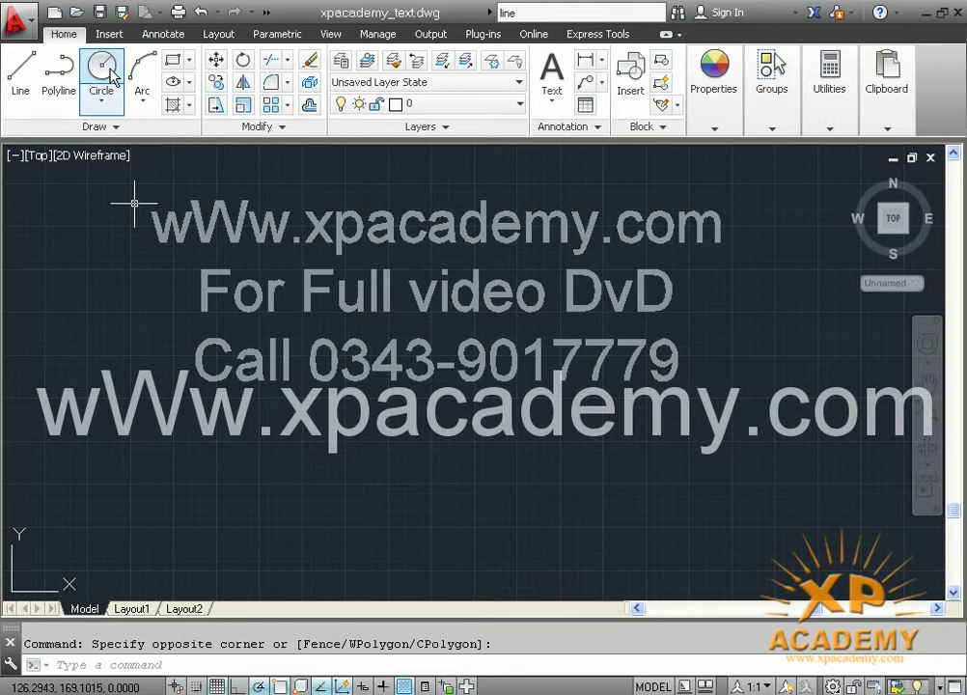
{"action": "key", "text": "F1"}
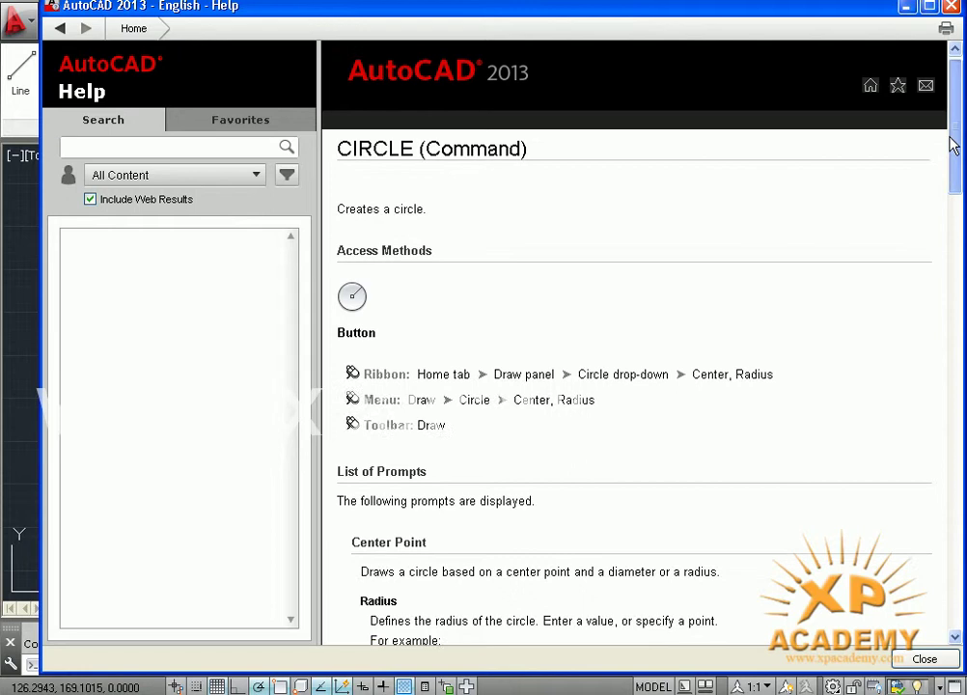
{"action": "mouse_move", "coordinate": [951, 146]}
{"action": "left_mouse_down"}
{"action": "mouse_move", "coordinate": [953, 579]}
{"action": "mouse_move", "coordinate": [943, 118]}
{"action": "left_mouse_up"}
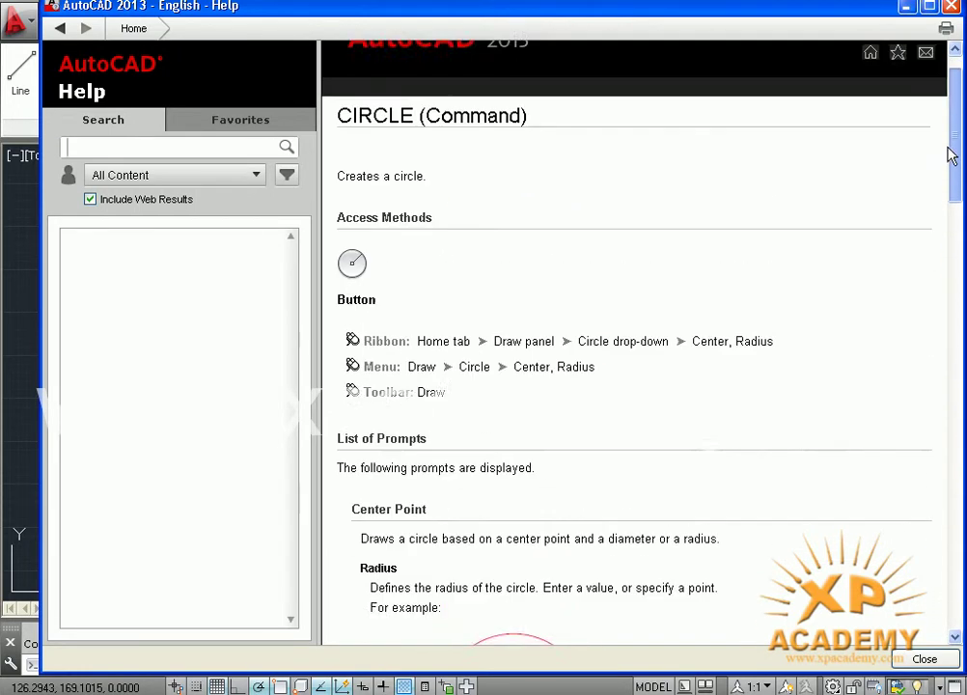
{"action": "left_click", "coordinate": [950, 6]}
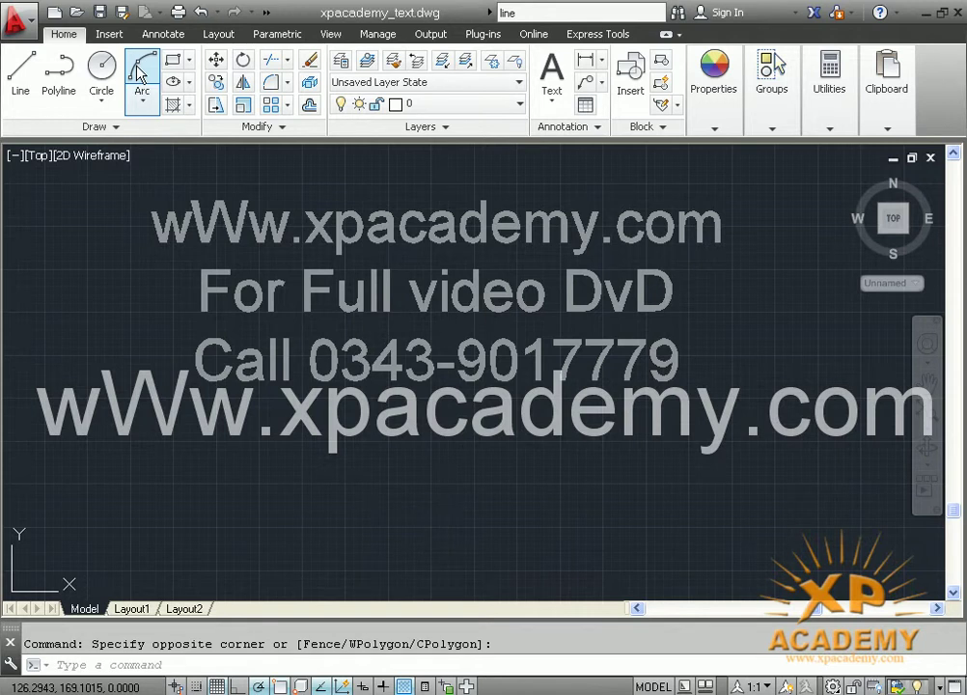
{"action": "key", "text": "F1"}
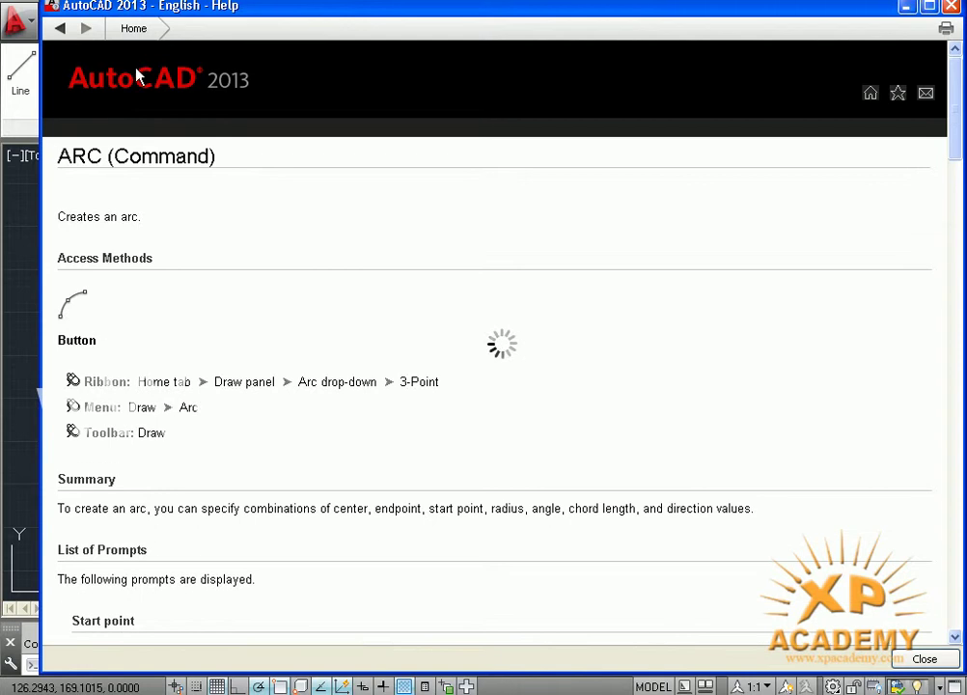
{"action": "scroll", "coordinate": [577, 575], "scroll_direction": "down", "scroll_amount": 2}
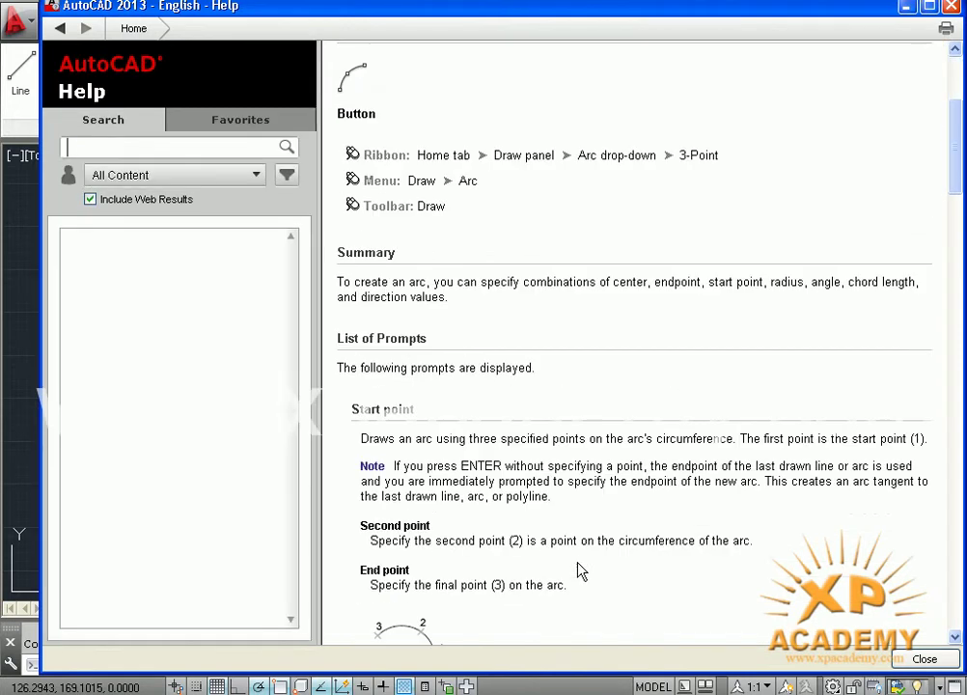
{"action": "scroll", "coordinate": [577, 576], "scroll_direction": "down", "scroll_amount": 2}
{"action": "scroll", "coordinate": [569, 574], "scroll_direction": "down", "scroll_amount": 1}
{"action": "scroll", "coordinate": [567, 575], "scroll_direction": "down", "scroll_amount": 3}
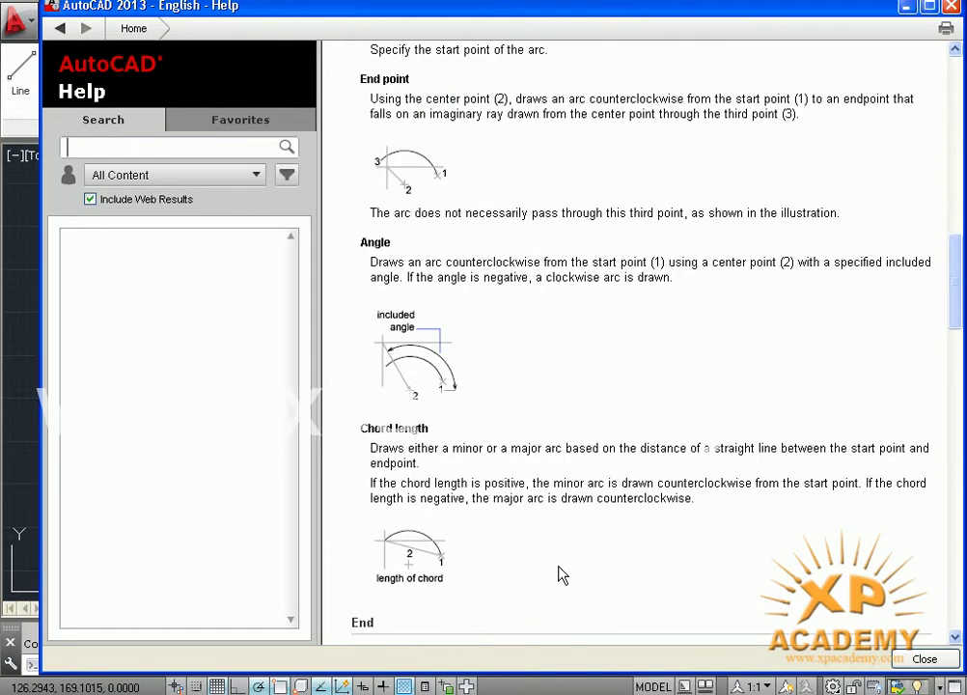
{"action": "scroll", "coordinate": [561, 575], "scroll_direction": "up", "scroll_amount": 3}
{"action": "scroll", "coordinate": [561, 575], "scroll_direction": "up", "scroll_amount": 3}
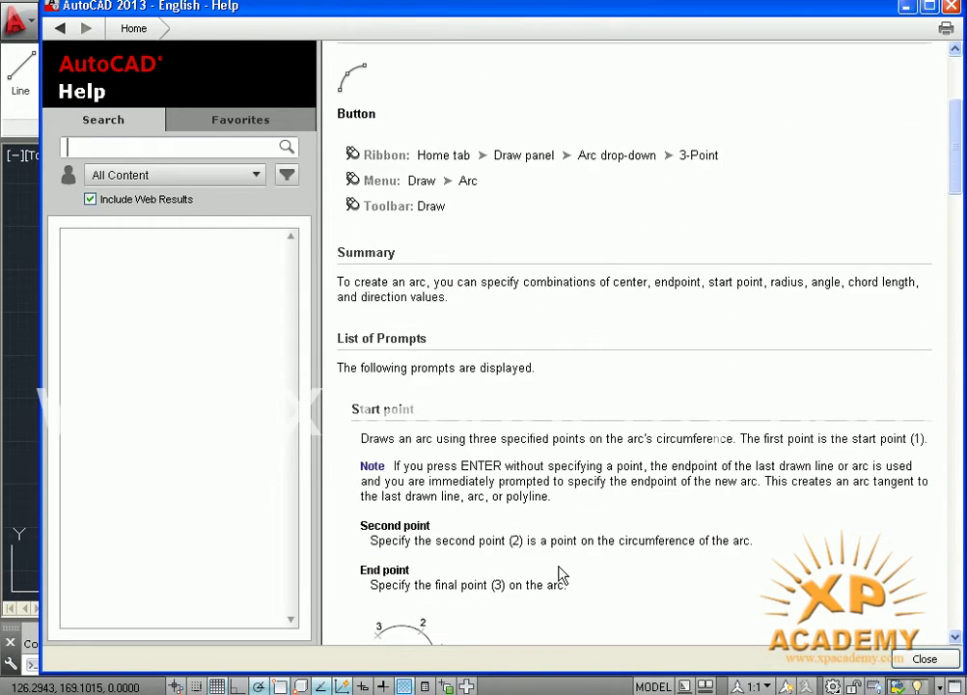
{"action": "left_click", "coordinate": [950, 6]}
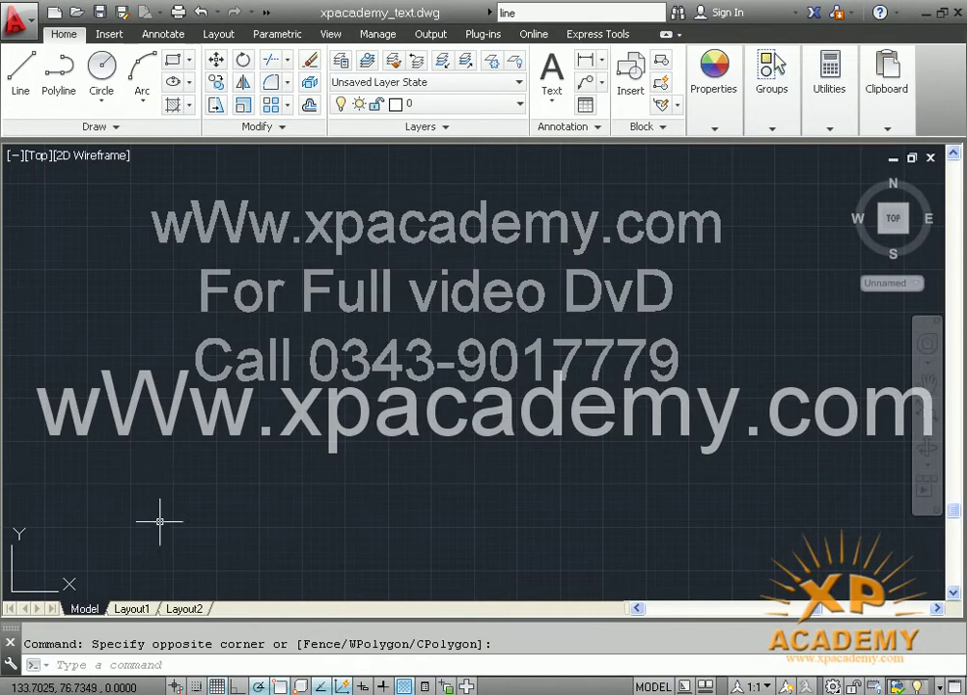
Draw a circle by picking its centre point and radius on the canvas.
{"action": "left_click", "coordinate": [103, 67]}
{"action": "left_click", "coordinate": [345, 455]}
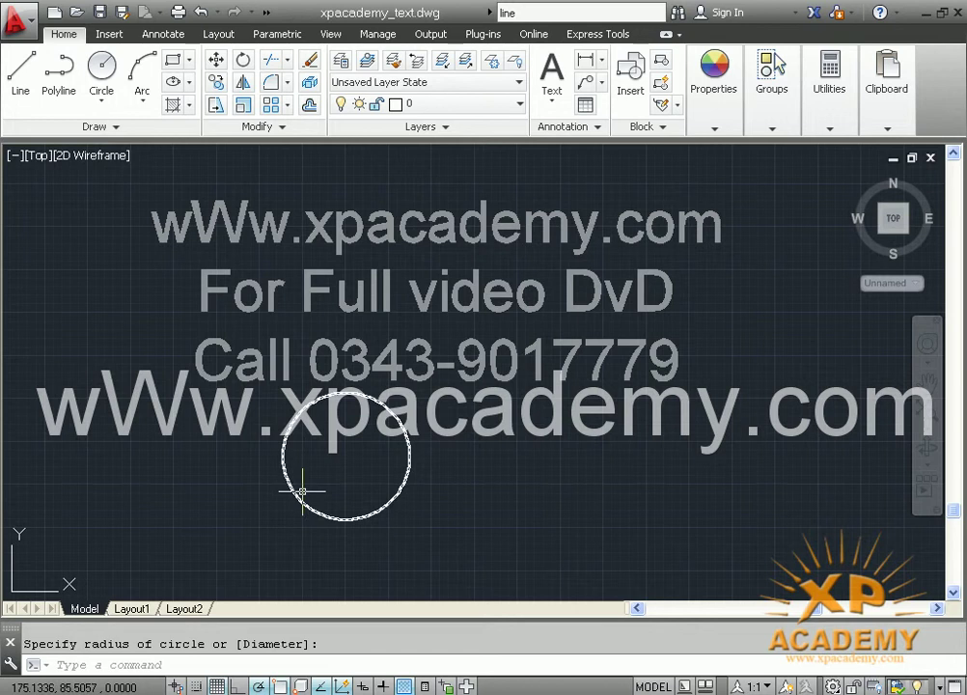
{"action": "left_click", "coordinate": [403, 487]}
Restart CIRCLE and read through its F1 help page, then close the help.
{"action": "key", "text": "Return"}
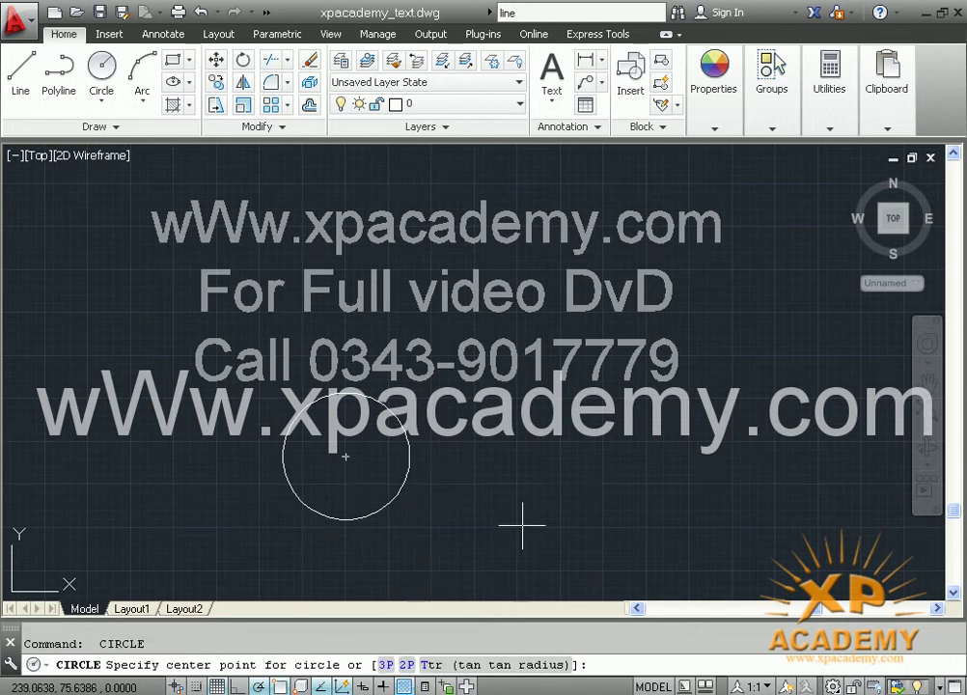
{"action": "key", "text": "F1"}
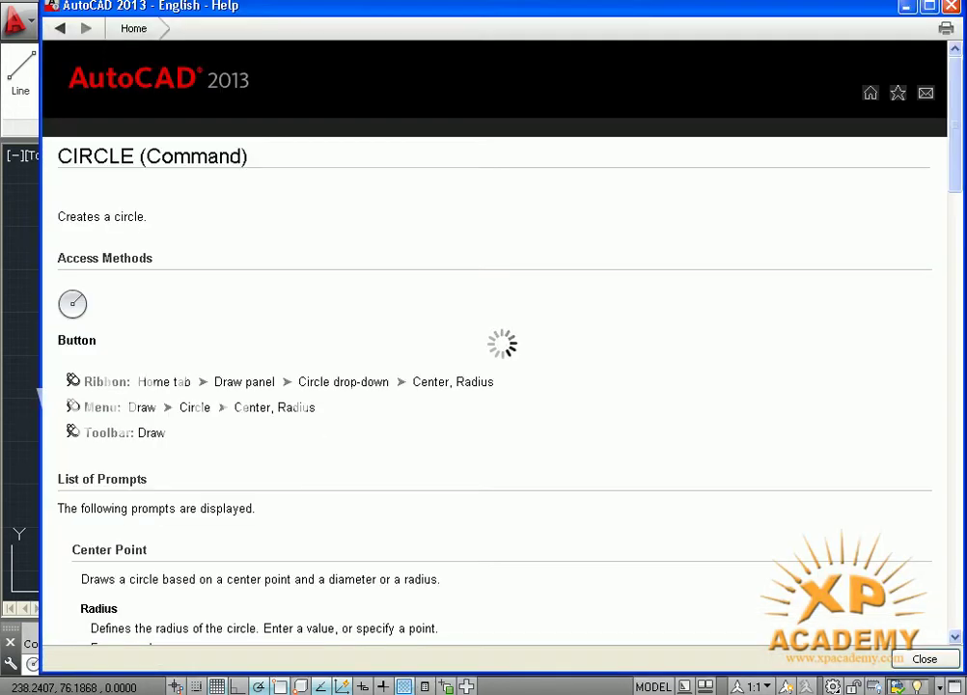
{"action": "scroll", "coordinate": [743, 419], "scroll_direction": "down", "scroll_amount": 3}
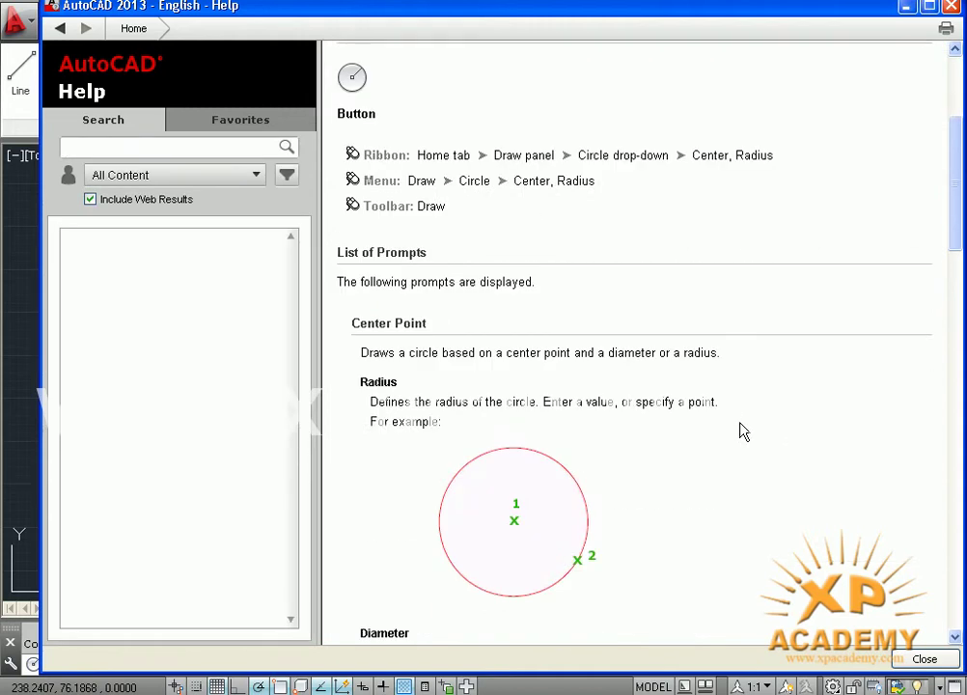
{"action": "scroll", "coordinate": [740, 431], "scroll_direction": "down", "scroll_amount": 4}
{"action": "scroll", "coordinate": [734, 439], "scroll_direction": "down", "scroll_amount": 4}
{"action": "scroll", "coordinate": [730, 447], "scroll_direction": "down", "scroll_amount": 1}
{"action": "scroll", "coordinate": [724, 450], "scroll_direction": "down", "scroll_amount": 5}
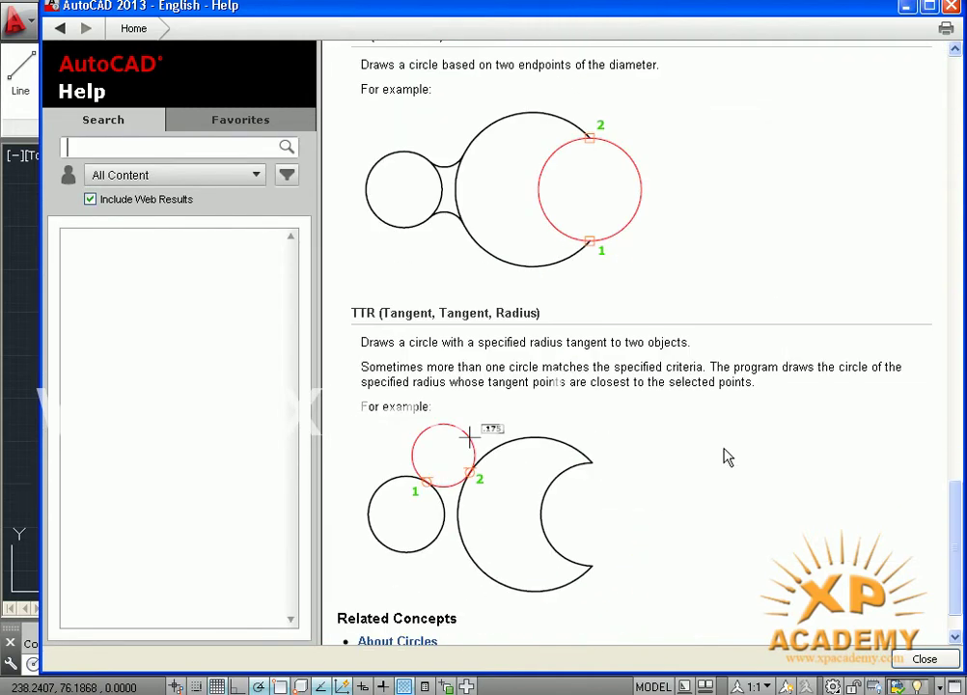
{"action": "left_click", "coordinate": [951, 8]}
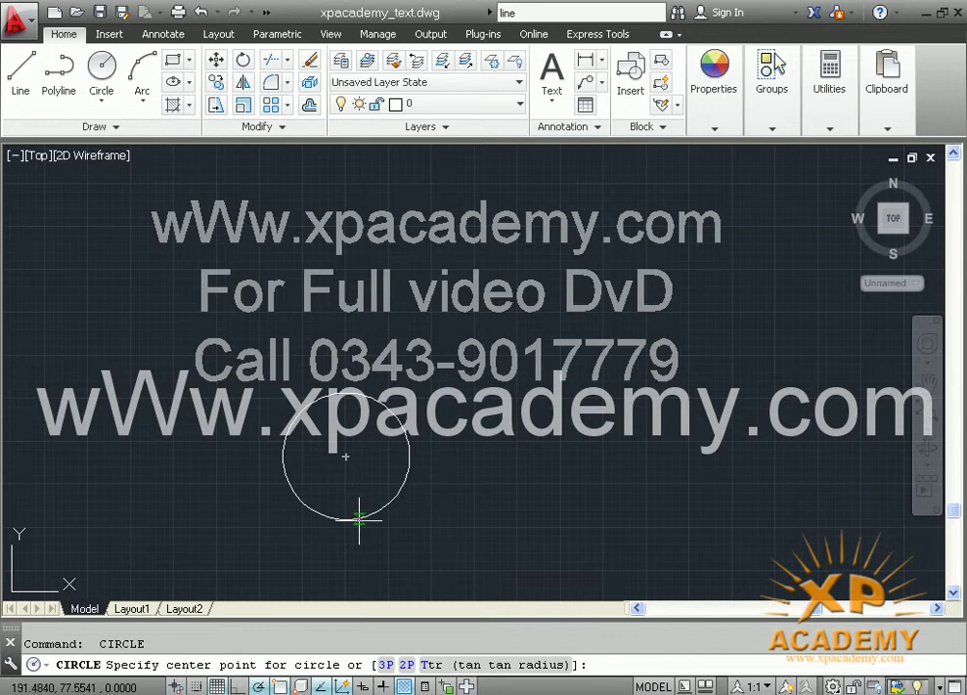
Cancel the unfinished CIRCLE command, then window-select the circle and delete it.
{"action": "key", "text": "Escape"}
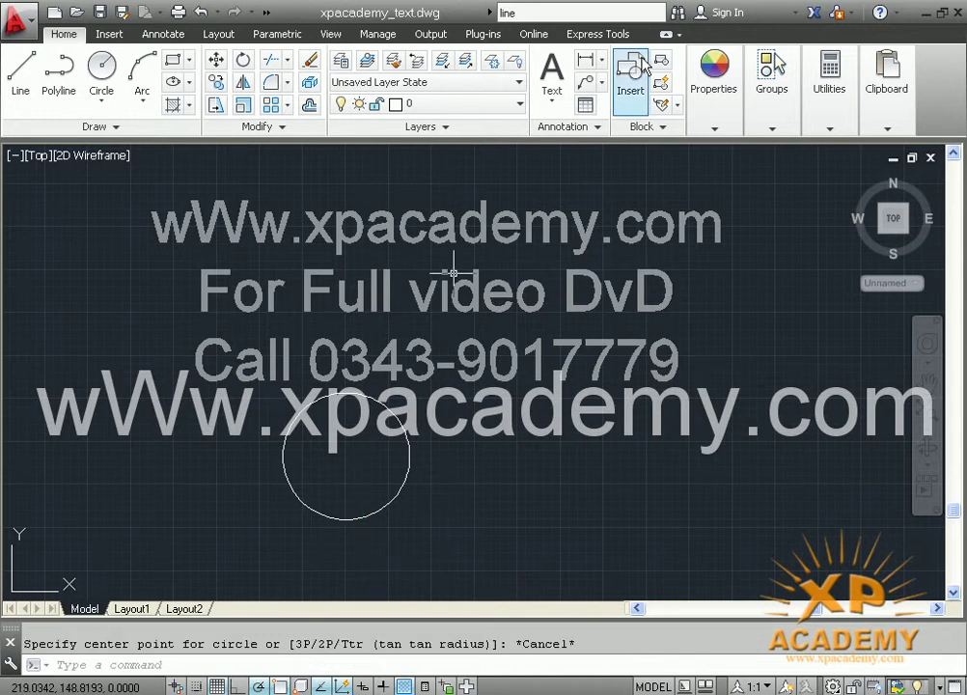
{"action": "left_click", "coordinate": [558, 12]}
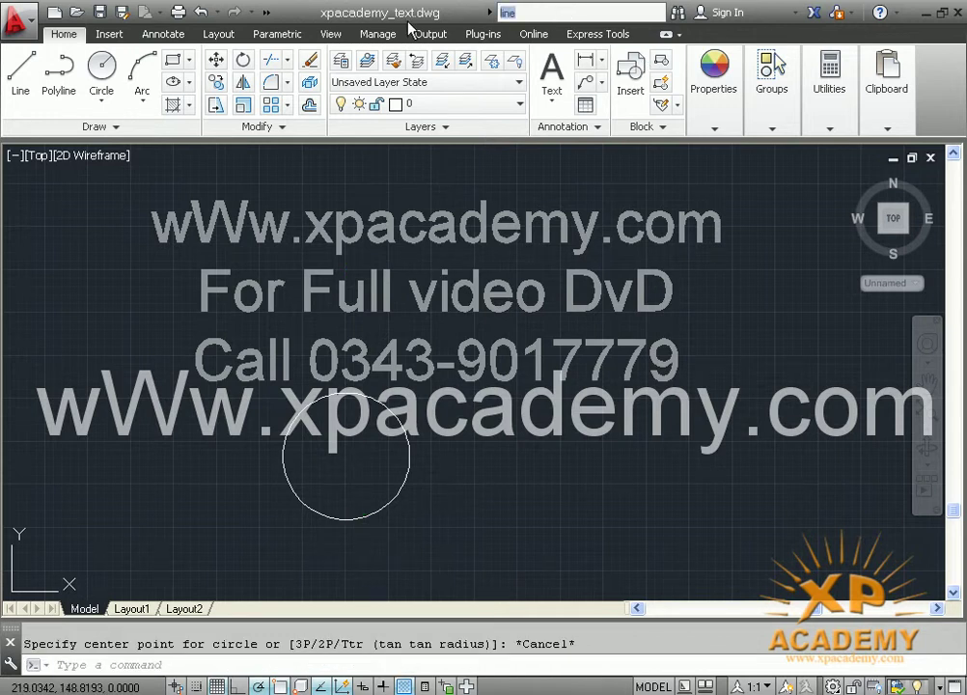
{"action": "left_click", "coordinate": [444, 468]}
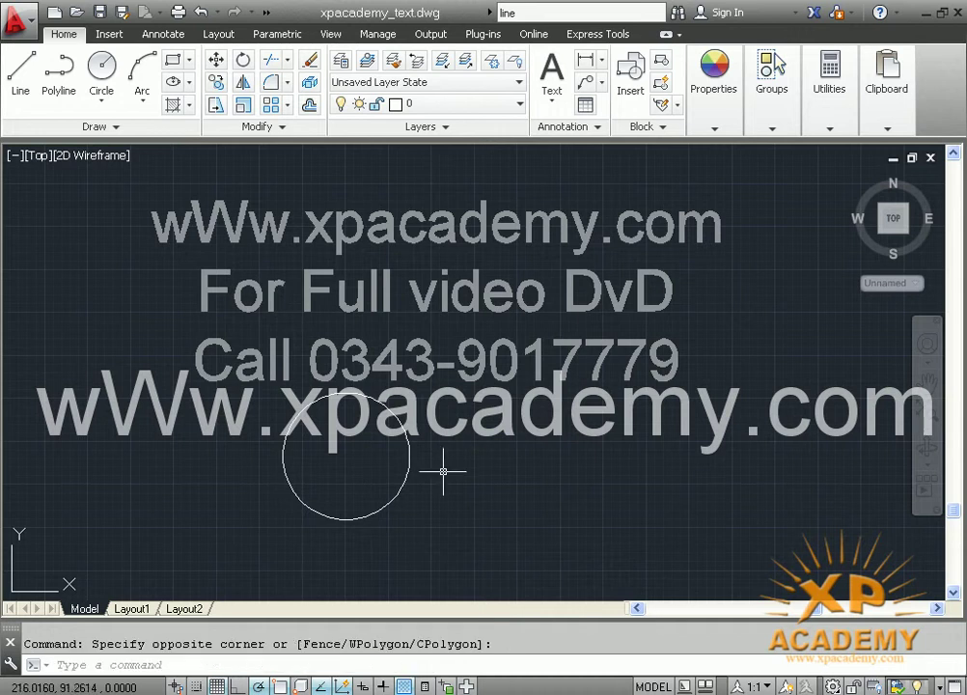
{"action": "left_click", "coordinate": [382, 425]}
{"action": "left_click", "coordinate": [382, 424]}
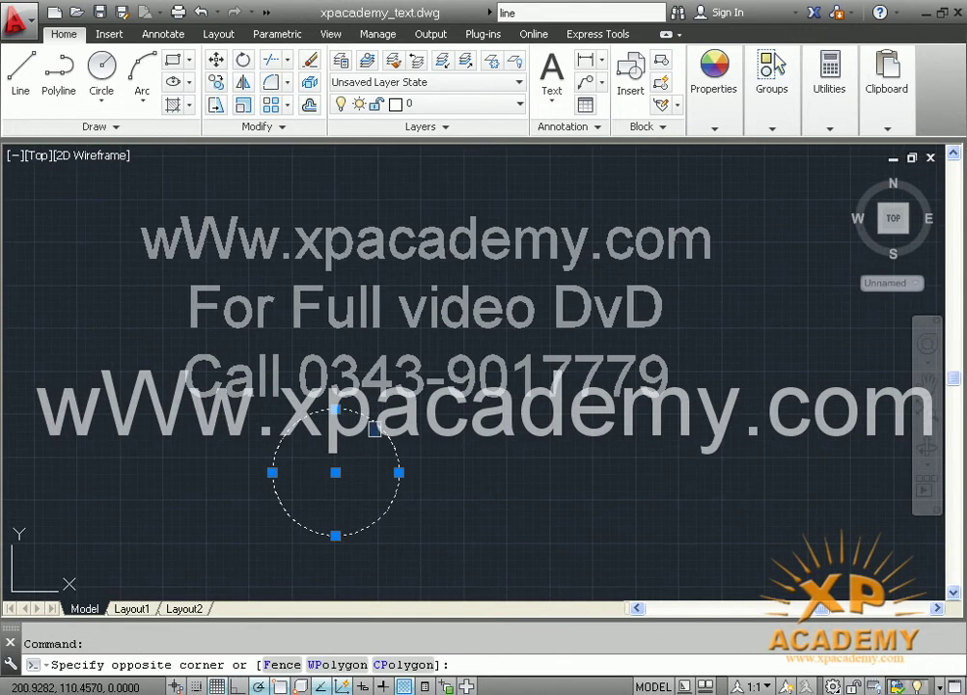
{"action": "left_click", "coordinate": [441, 460]}
{"action": "key", "text": "Delete"}
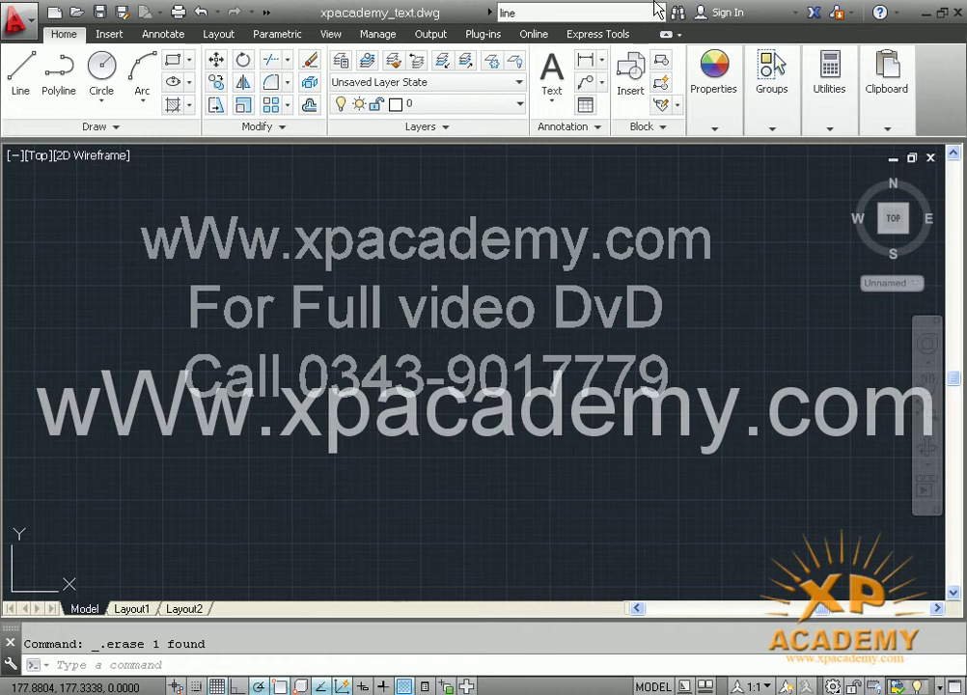
{"action": "left_click", "coordinate": [549, 13]}
{"action": "key", "text": "Caps_Lock"}
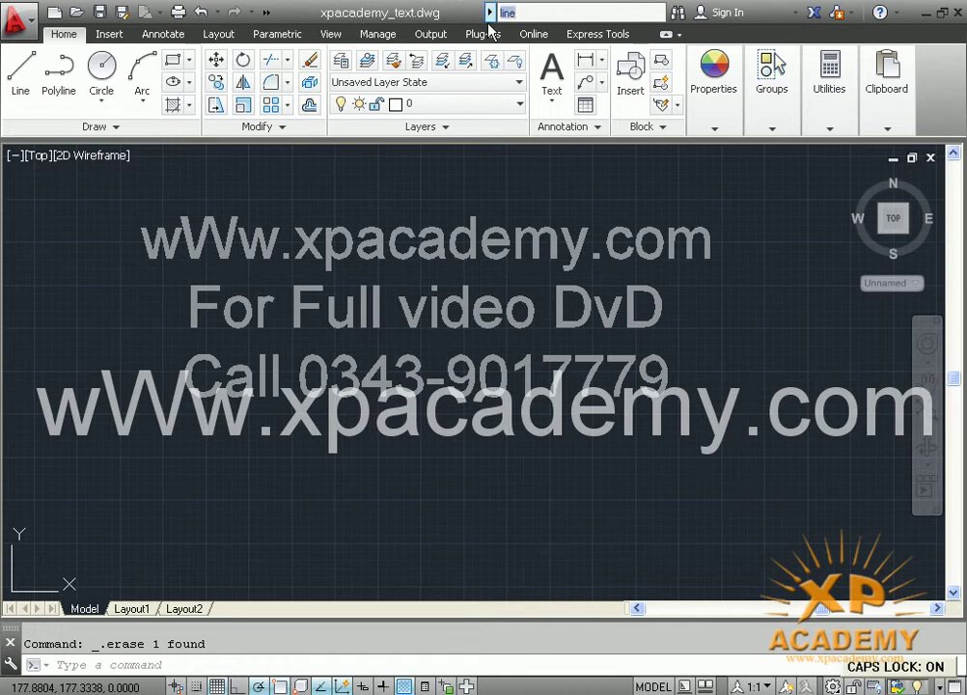
{"action": "type", "text": "L"}
{"action": "key", "text": "Caps_Lock"}
{"action": "key", "text": "Return"}
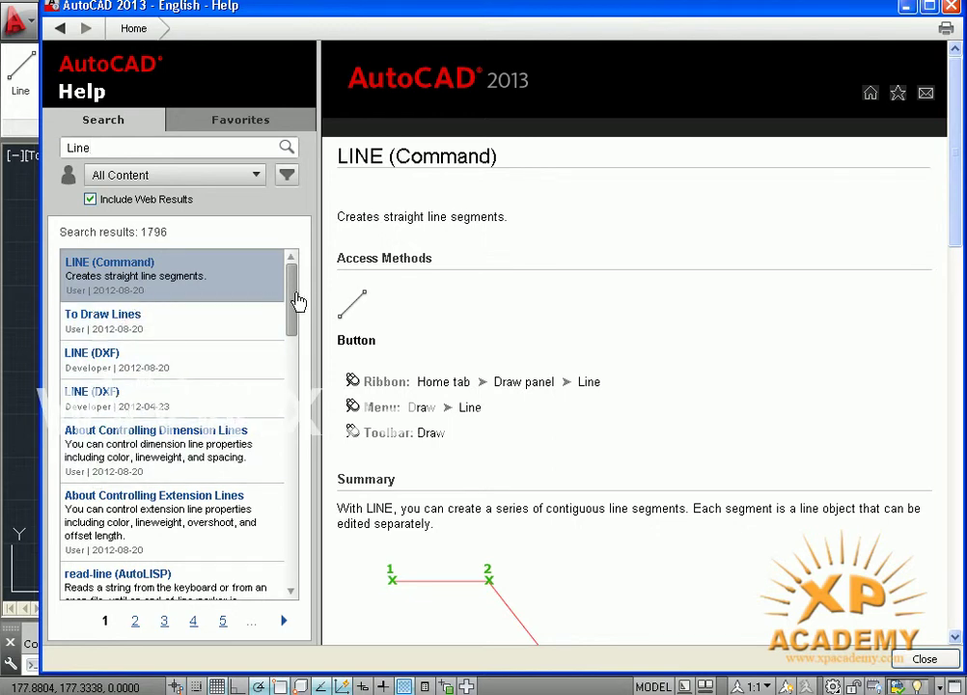
{"action": "mouse_move", "coordinate": [291, 307]}
{"action": "left_mouse_down"}
{"action": "mouse_move", "coordinate": [292, 555]}
{"action": "mouse_move", "coordinate": [280, 263]}
{"action": "left_mouse_up"}
{"action": "left_click_drag", "start_coordinate": [959, 186], "coordinate": [958, 502]}
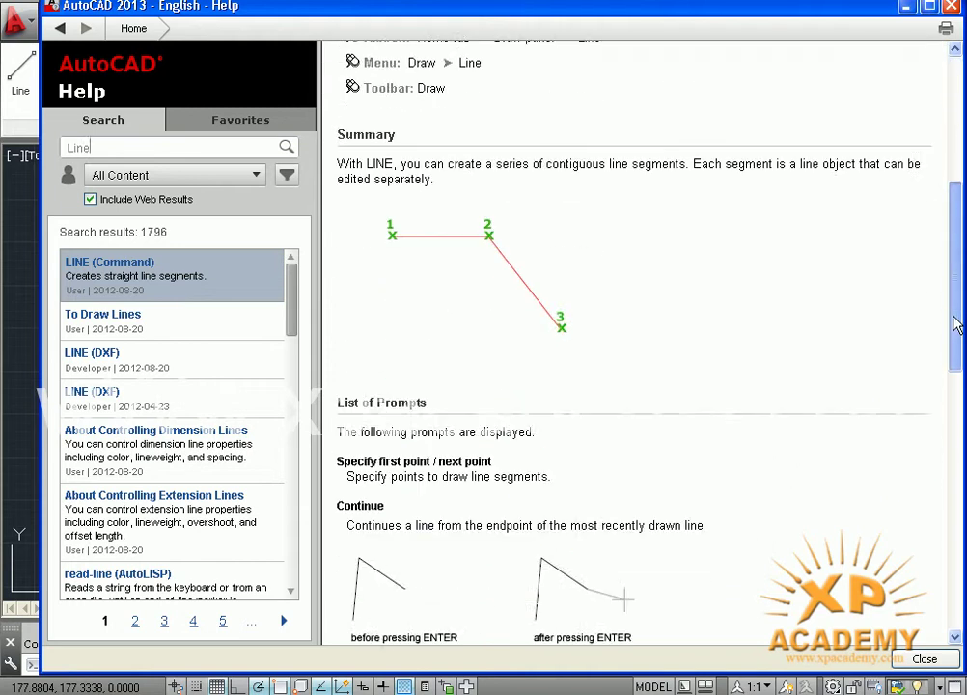
{"action": "mouse_move", "coordinate": [960, 590]}
{"action": "left_mouse_down"}
{"action": "mouse_move", "coordinate": [962, 619]}
{"action": "mouse_move", "coordinate": [941, 513]}
{"action": "mouse_move", "coordinate": [932, 255]}
{"action": "left_mouse_up"}
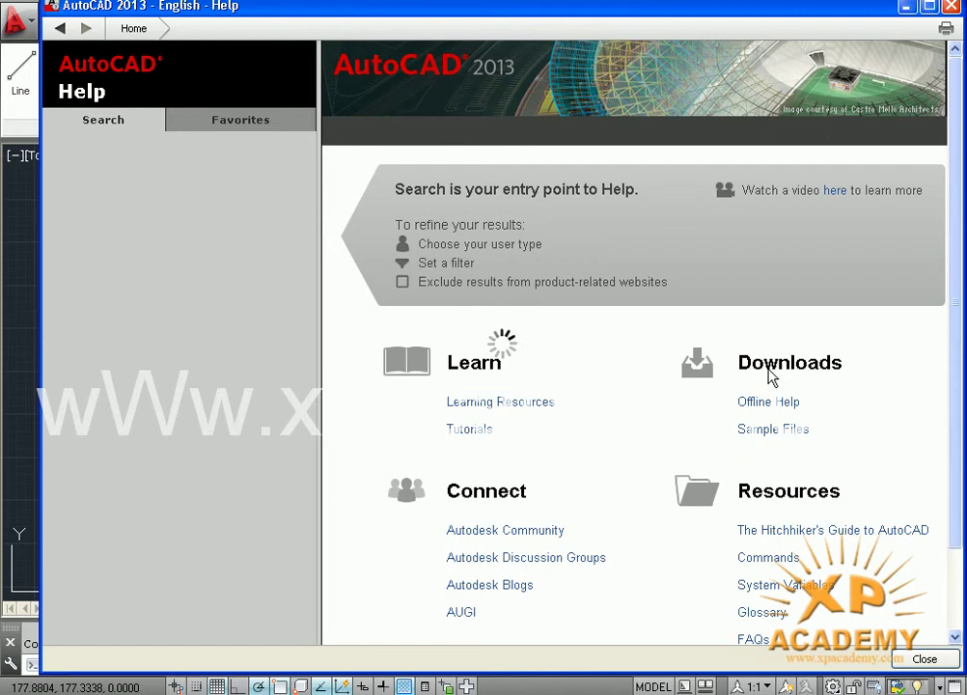
{"action": "left_click", "coordinate": [144, 152]}
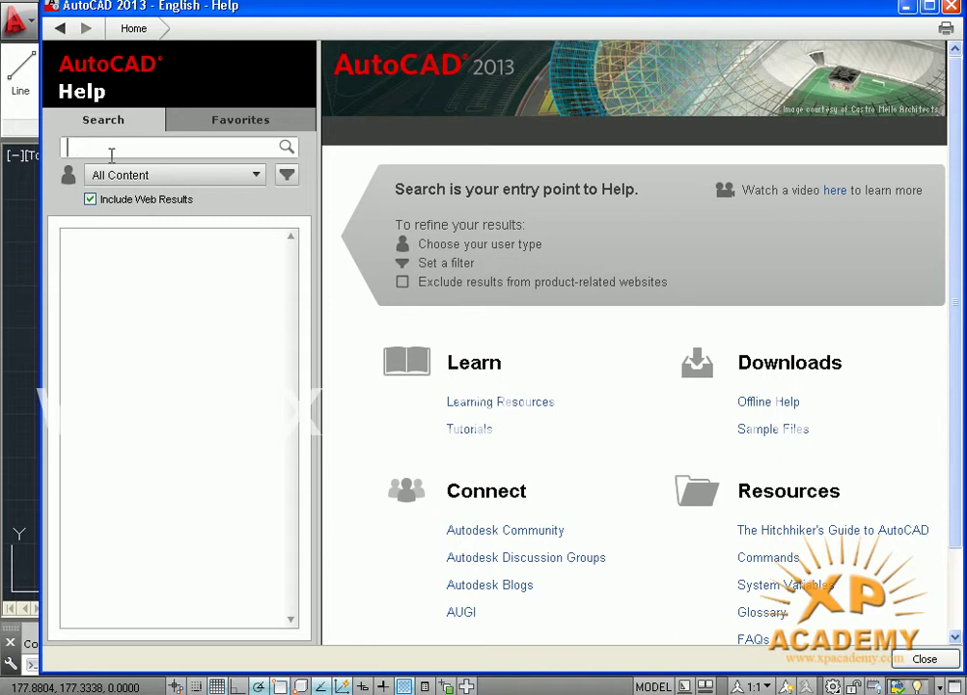
{"action": "type", "text": "lin"}
{"action": "type", "text": "e"}
{"action": "key", "text": "Return"}
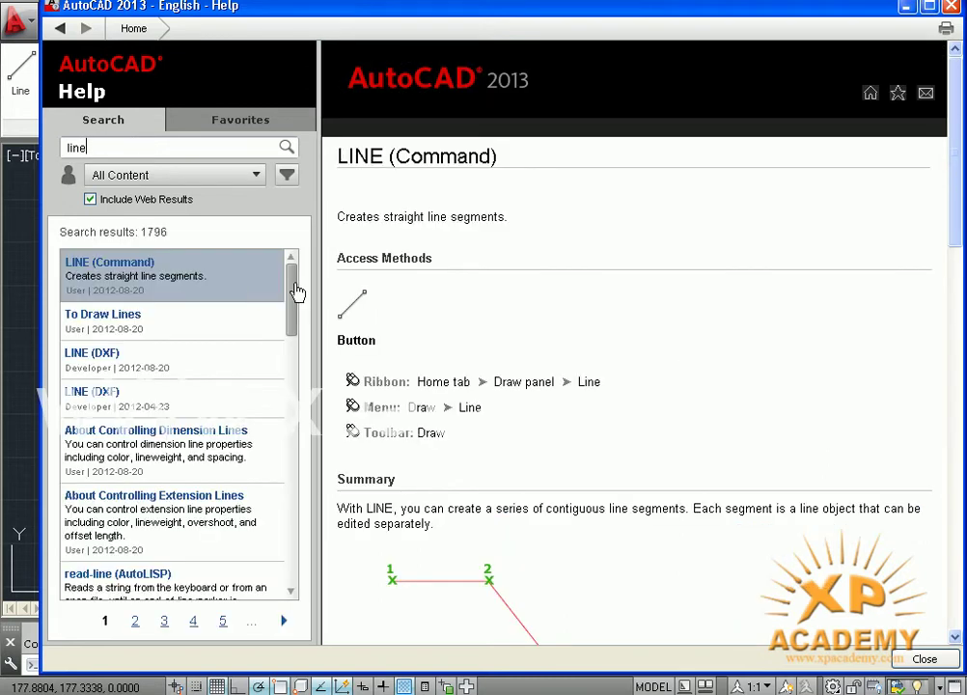
{"action": "mouse_move", "coordinate": [298, 293]}
{"action": "left_mouse_down"}
{"action": "mouse_move", "coordinate": [298, 473]}
{"action": "mouse_move", "coordinate": [284, 234]}
{"action": "left_mouse_up"}
{"action": "left_click_drag", "start_coordinate": [586, 18], "coordinate": [519, 21]}
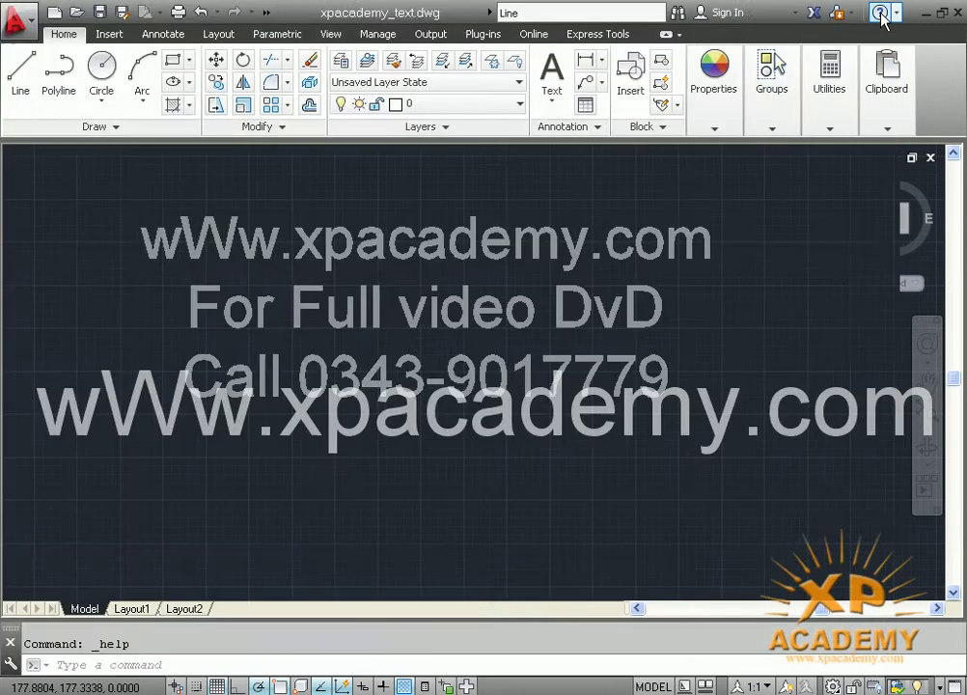
{"action": "left_click", "coordinate": [882, 8]}
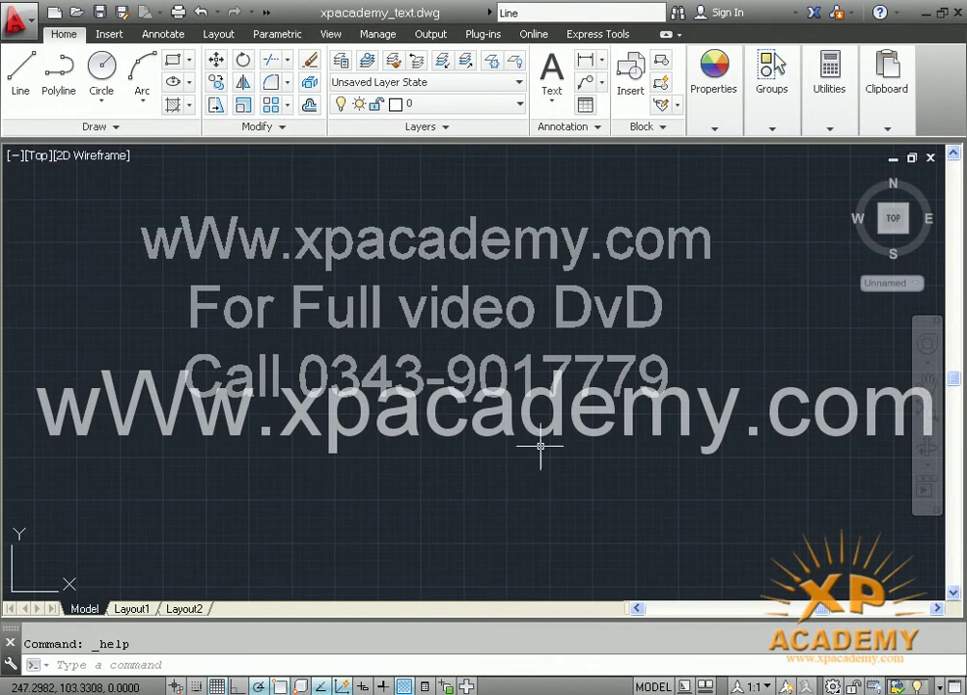
{"action": "key", "text": "F1"}
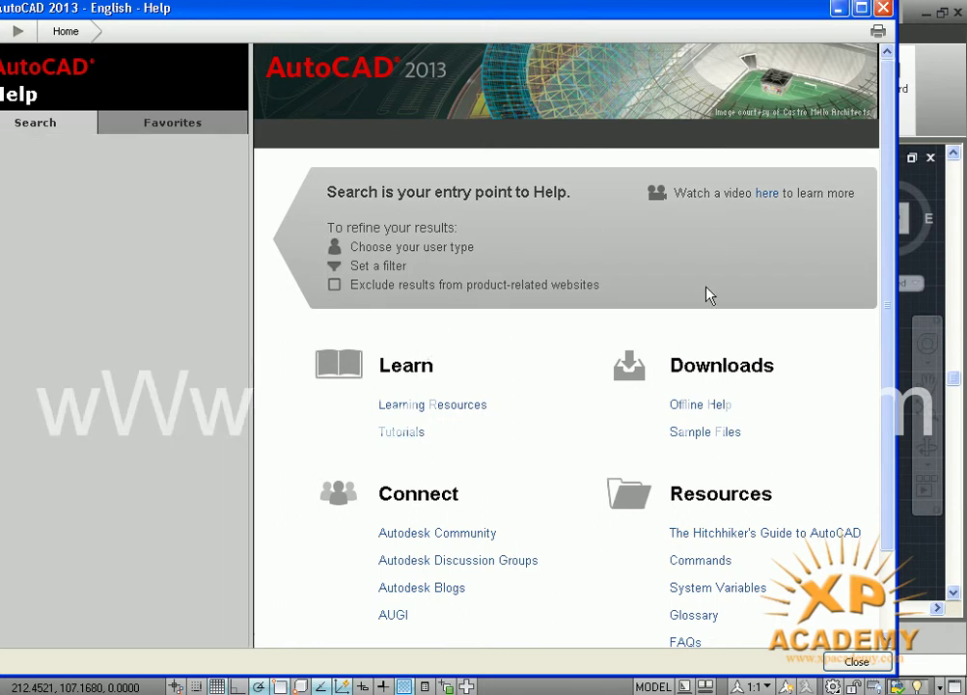
{"action": "left_click_drag", "start_coordinate": [286, 19], "coordinate": [389, 16]}
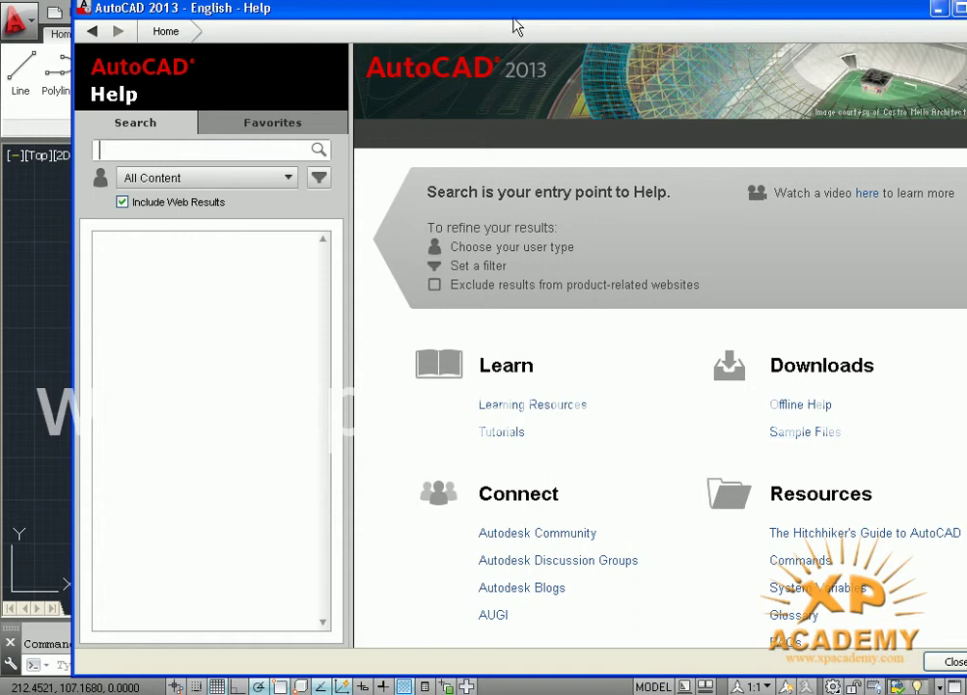
{"action": "left_click_drag", "start_coordinate": [513, 19], "coordinate": [464, 4]}
{"action": "scroll", "coordinate": [613, 494], "scroll_direction": "down", "scroll_amount": 2}
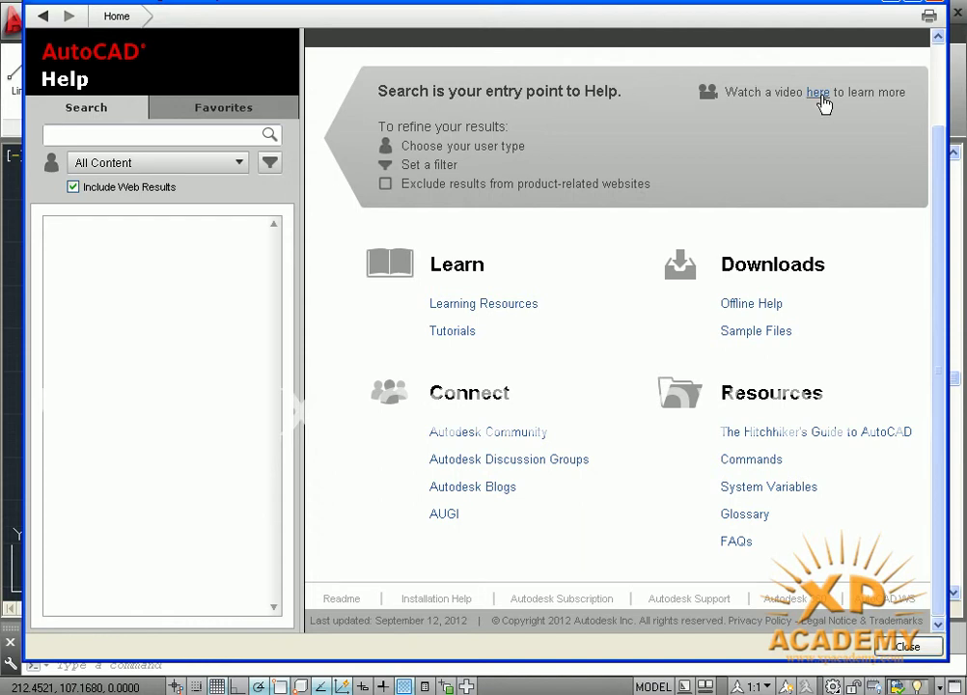
{"action": "left_click_drag", "start_coordinate": [724, 93], "coordinate": [905, 93]}
{"action": "left_click", "coordinate": [903, 645]}
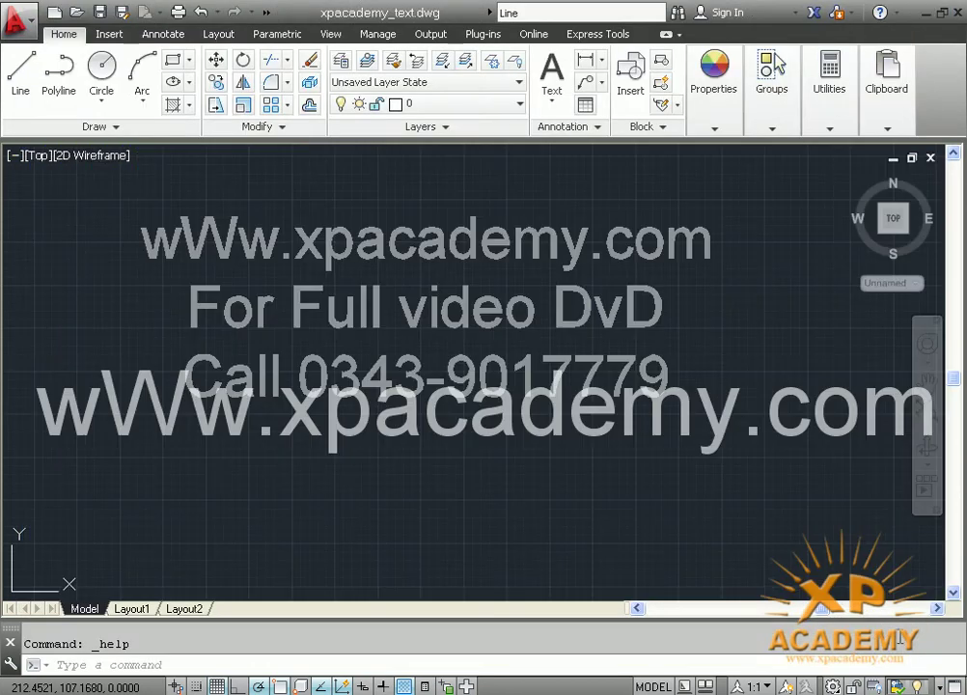
Pan the empty drawing view in model space.
{"action": "middle_click_drag", "start_coordinate": [372, 351], "coordinate": [461, 421]}
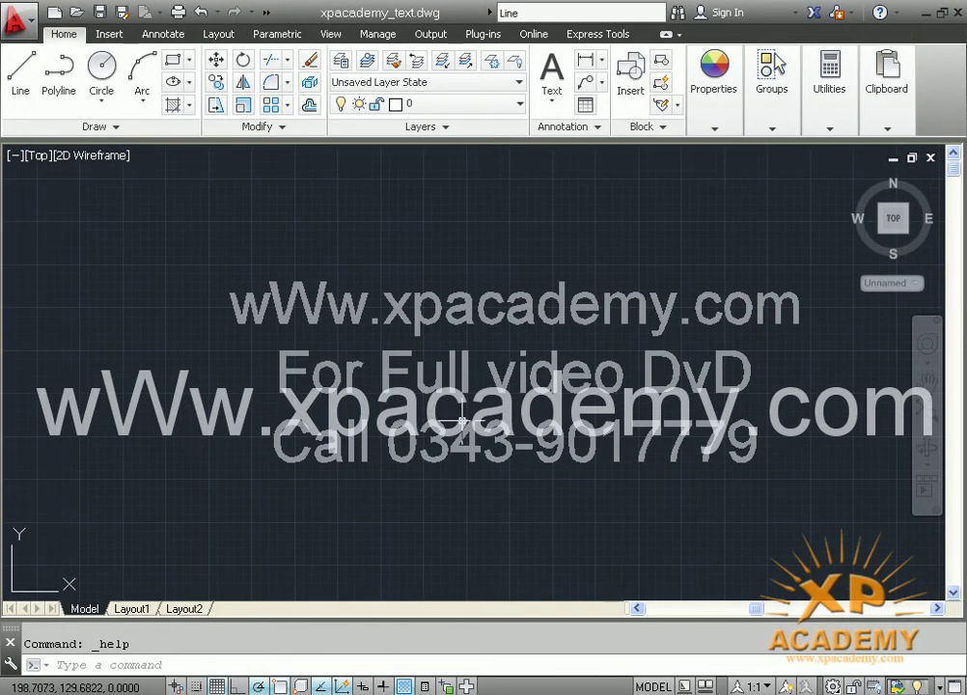